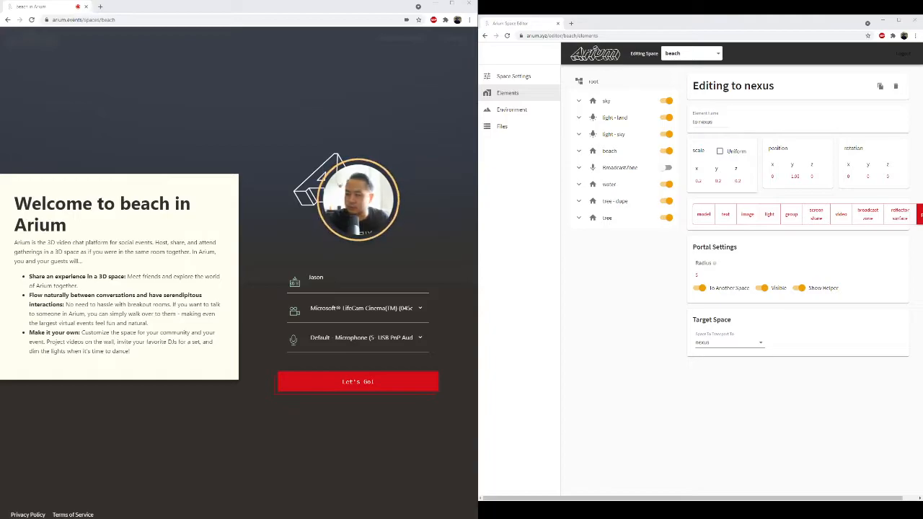
Step: Enter the beach space and walk around to view the surroundings
{"action": "left_click", "coordinate": [346, 379]}
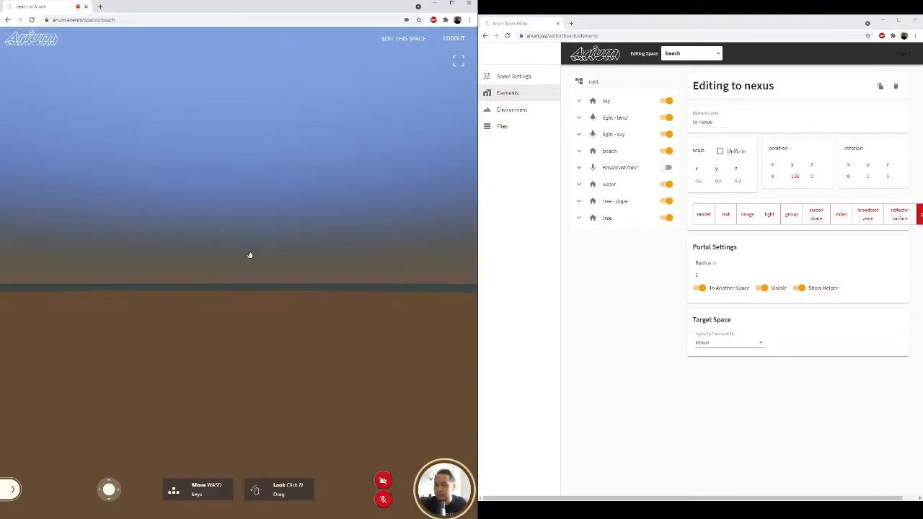
{"action": "left_click_drag", "start_coordinate": [287, 268], "coordinate": [342, 273]}
{"action": "left_click_drag", "start_coordinate": [245, 268], "coordinate": [207, 285]}
{"action": "key", "text": "w"}
{"action": "key", "text": "d"}
{"action": "key", "text": "s"}
{"action": "left_click_drag", "start_coordinate": [303, 292], "coordinate": [165, 270]}
{"action": "key", "text": "w"}
{"action": "key", "text": "d"}
{"action": "key", "text": "s"}
{"action": "left_click_drag", "start_coordinate": [270, 278], "coordinate": [380, 305]}
{"action": "key", "text": "w"}
{"action": "key", "text": "w"}
{"action": "left_click_drag", "start_coordinate": [312, 299], "coordinate": [346, 301]}
{"action": "key", "text": "s"}
{"action": "key", "text": "a"}
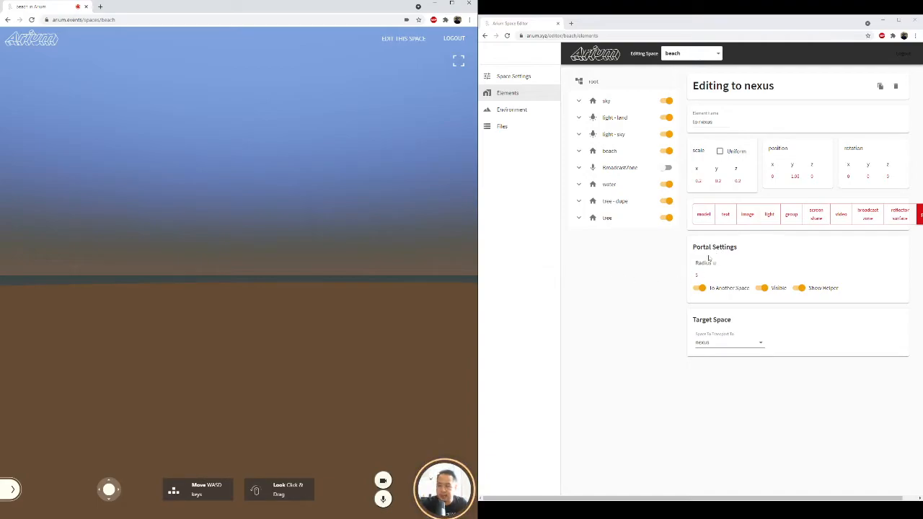
Step: Start a new root-level element named "portal to nexus" and make it a portal
{"action": "left_click", "coordinate": [613, 82]}
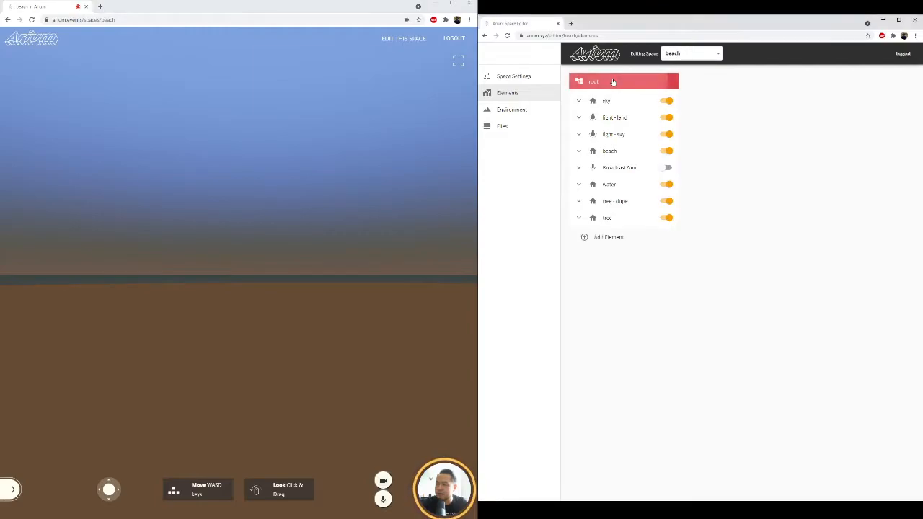
{"action": "left_click", "coordinate": [624, 238]}
{"action": "left_click", "coordinate": [711, 120]}
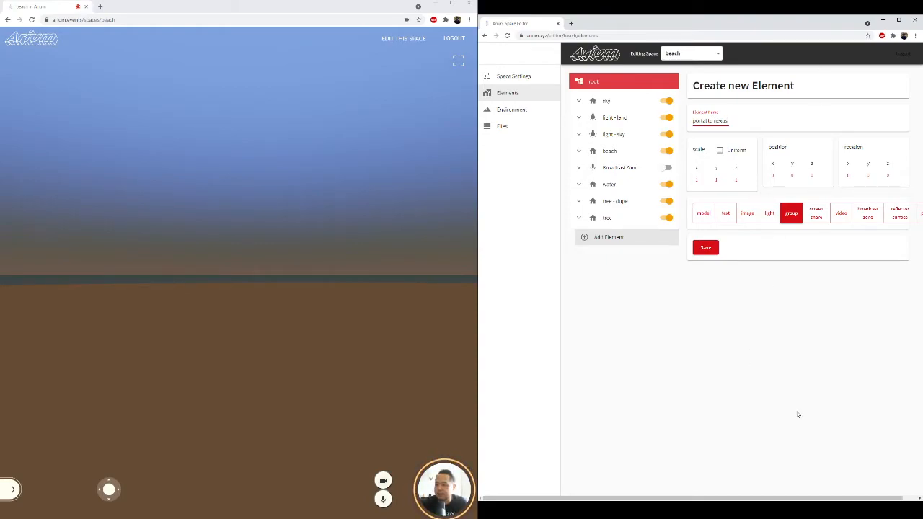
{"action": "left_click_drag", "start_coordinate": [864, 495], "coordinate": [880, 496]}
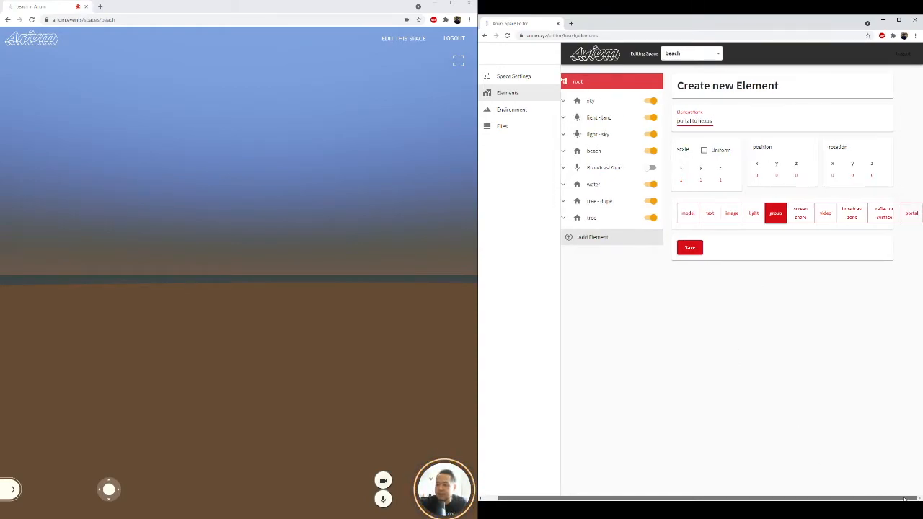
{"action": "left_click", "coordinate": [912, 212]}
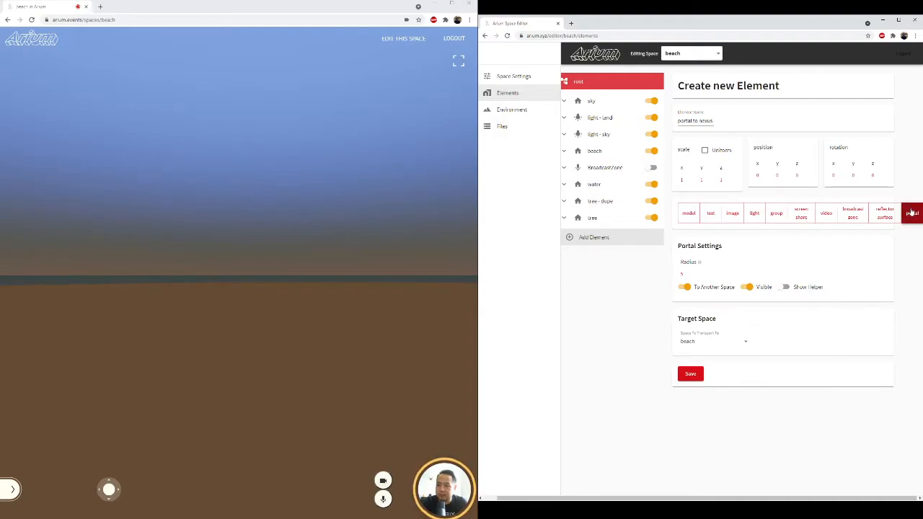
Step: Turn on the new portal's helper, set its target space to nexus, and save the element
{"action": "left_click", "coordinate": [786, 288]}
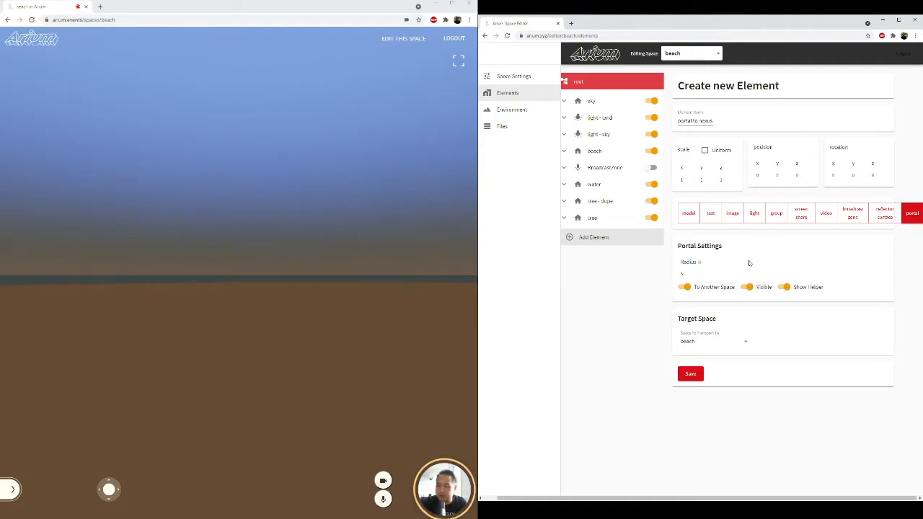
{"action": "left_click", "coordinate": [732, 348]}
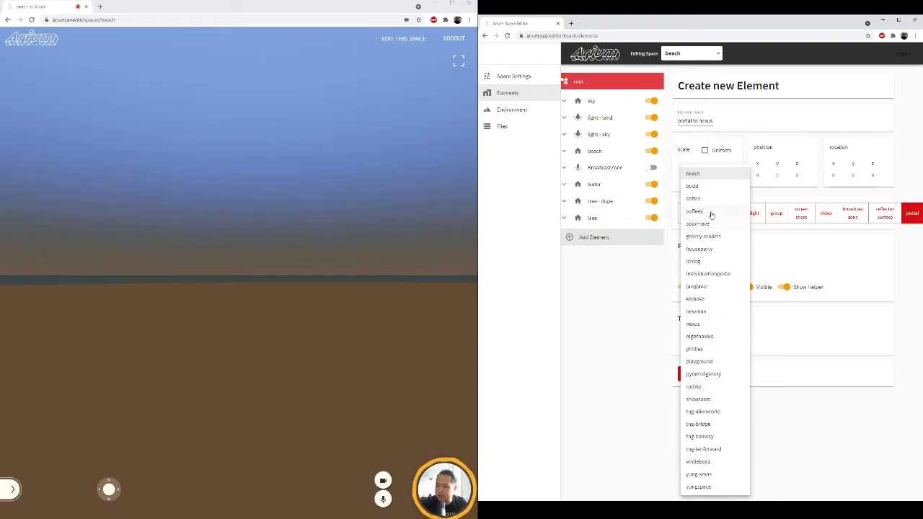
{"action": "left_click", "coordinate": [700, 336]}
{"action": "left_click", "coordinate": [703, 341]}
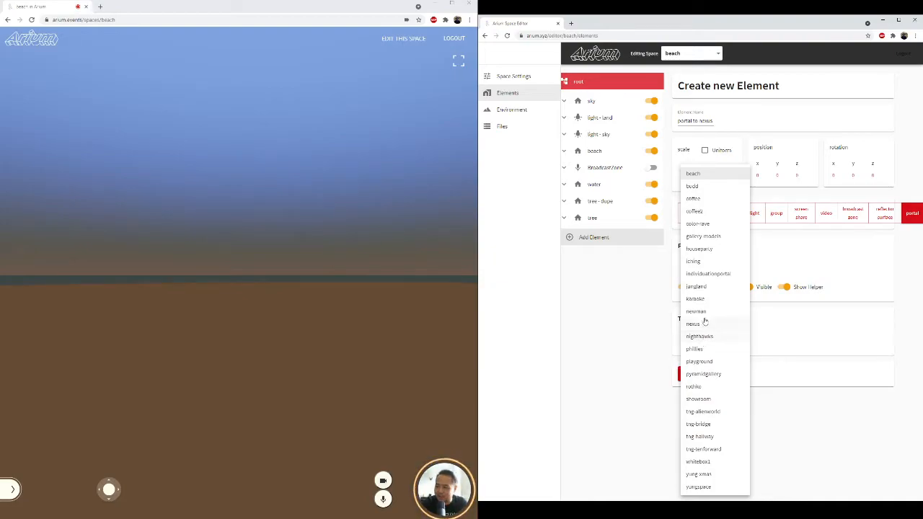
{"action": "left_click", "coordinate": [707, 326]}
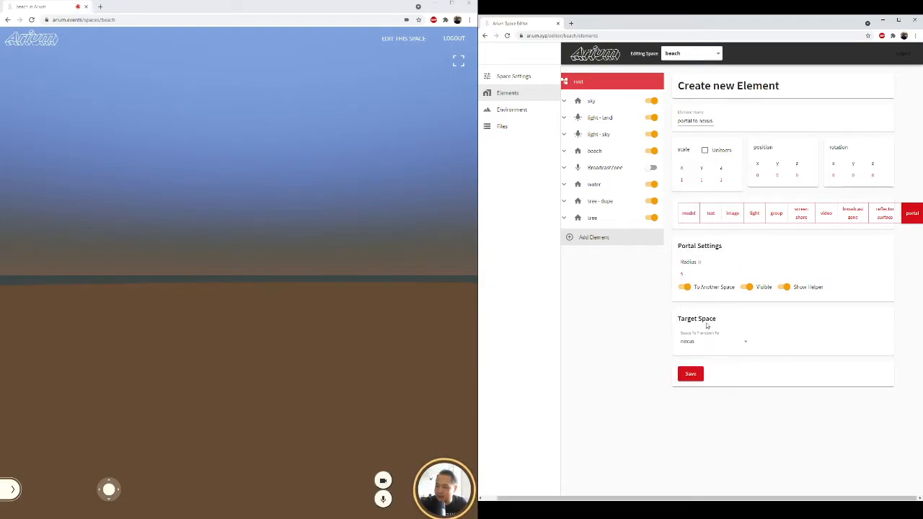
{"action": "left_click", "coordinate": [691, 374]}
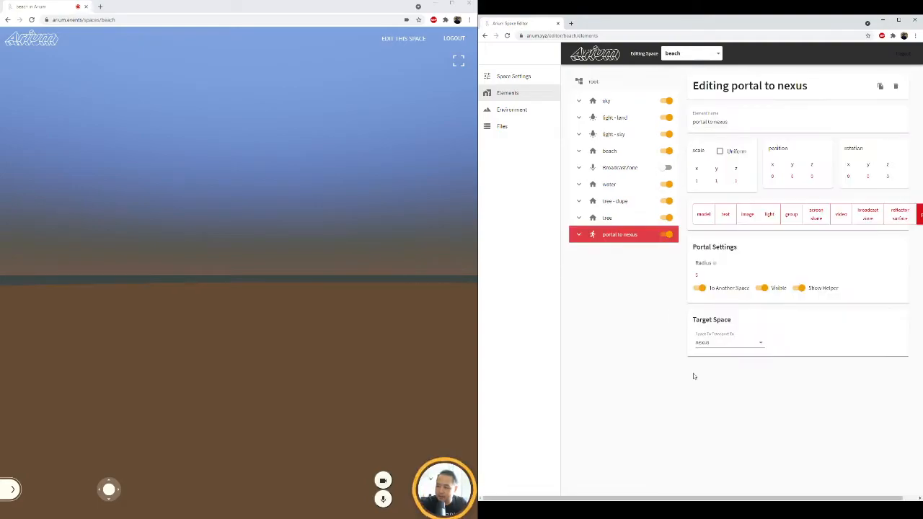
Step: Raise the "portal to nexus" element slightly above the ground along its Y position
{"action": "left_click", "coordinate": [325, 352]}
{"action": "key", "text": "Right"}
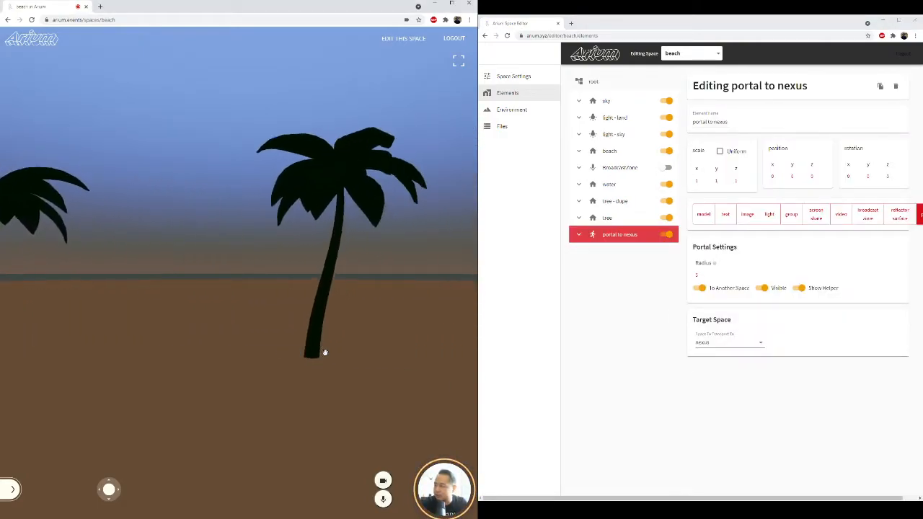
{"action": "key", "text": "Left"}
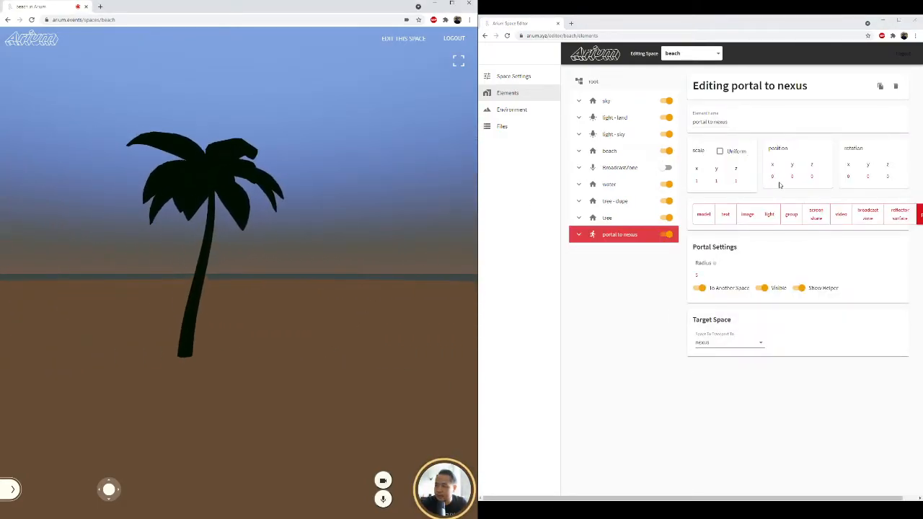
{"action": "left_click", "coordinate": [793, 176]}
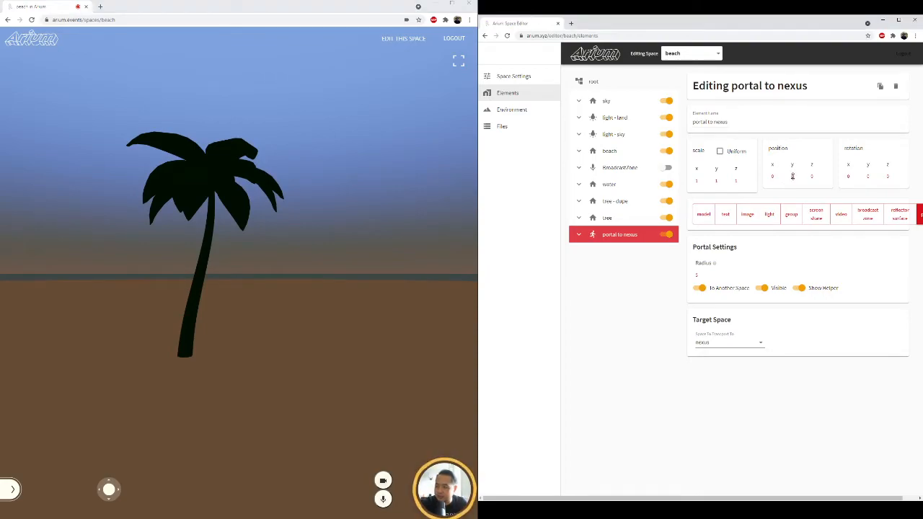
{"action": "left_click_drag", "start_coordinate": [793, 176], "coordinate": [797, 164]}
Step: Find the portal sphere on the beach and move back and forth to examine its size and height
{"action": "left_click", "coordinate": [350, 303]}
{"action": "key", "text": "Right"}
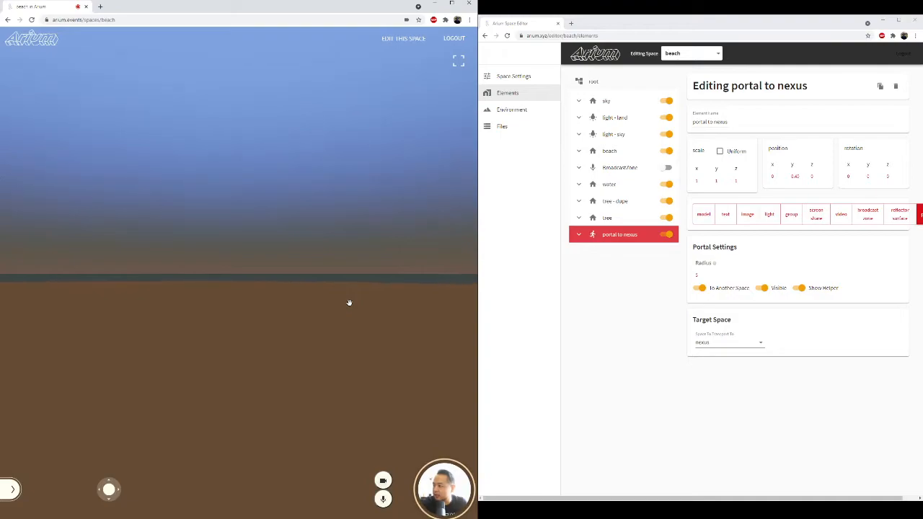
{"action": "key", "text": "Left"}
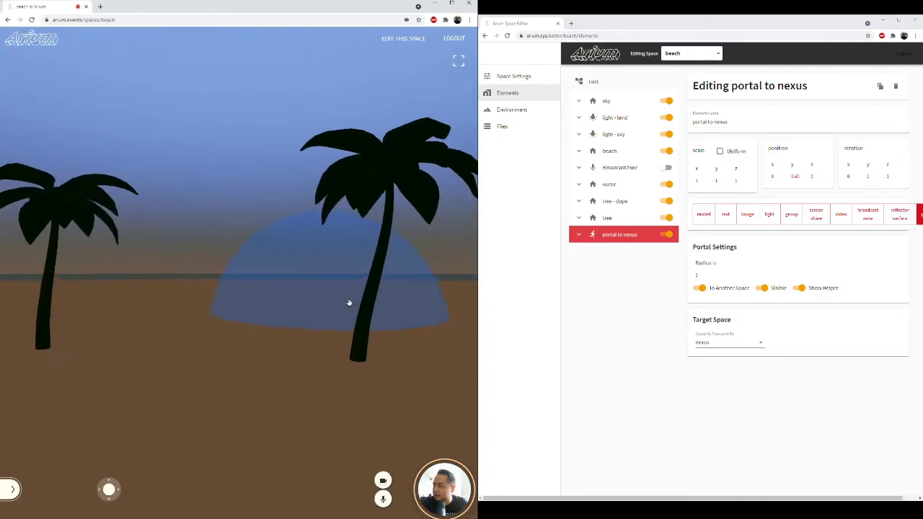
{"action": "key", "text": "Down"}
{"action": "key", "text": "Up"}
{"action": "key", "text": "Right"}
{"action": "left_click_drag", "start_coordinate": [349, 303], "coordinate": [312, 302]}
{"action": "key", "text": "Down"}
{"action": "key", "text": "Up"}
{"action": "key", "text": "Down"}
{"action": "key", "text": "Up"}
{"action": "key", "text": "Up"}
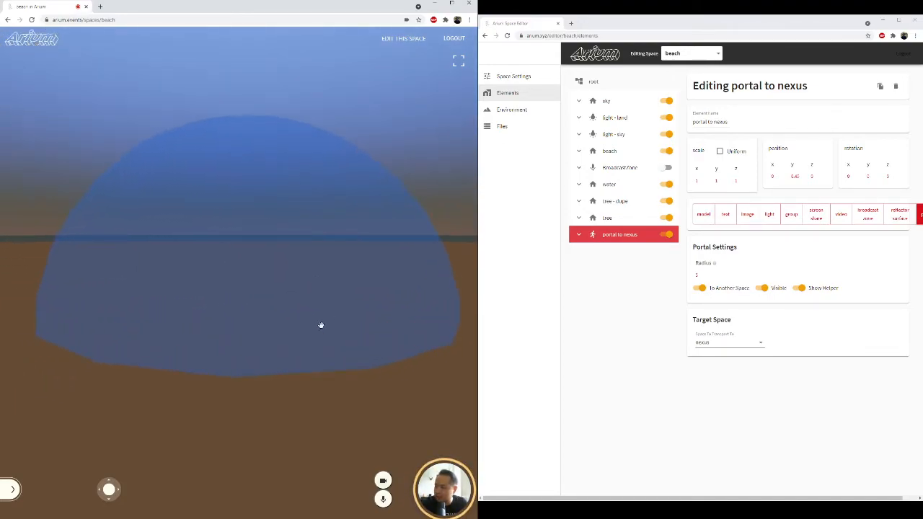
{"action": "key", "text": "Down"}
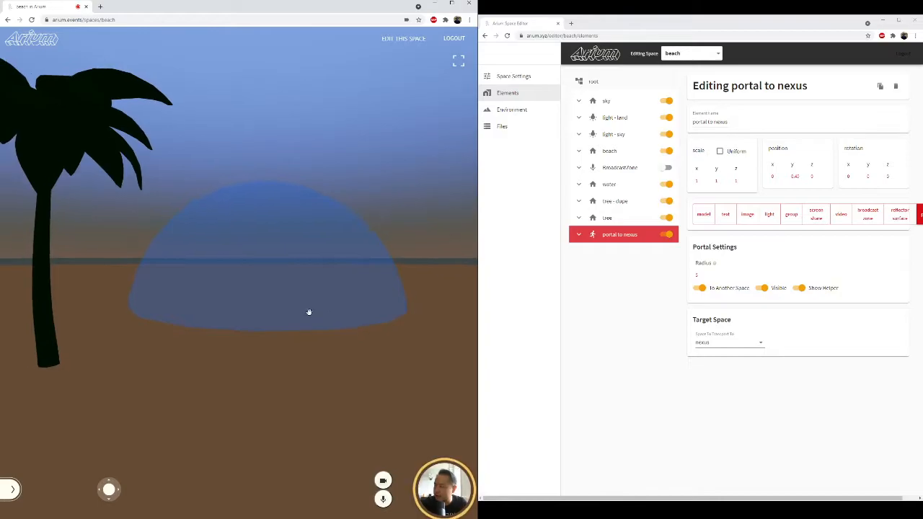
{"action": "key", "text": "Up"}
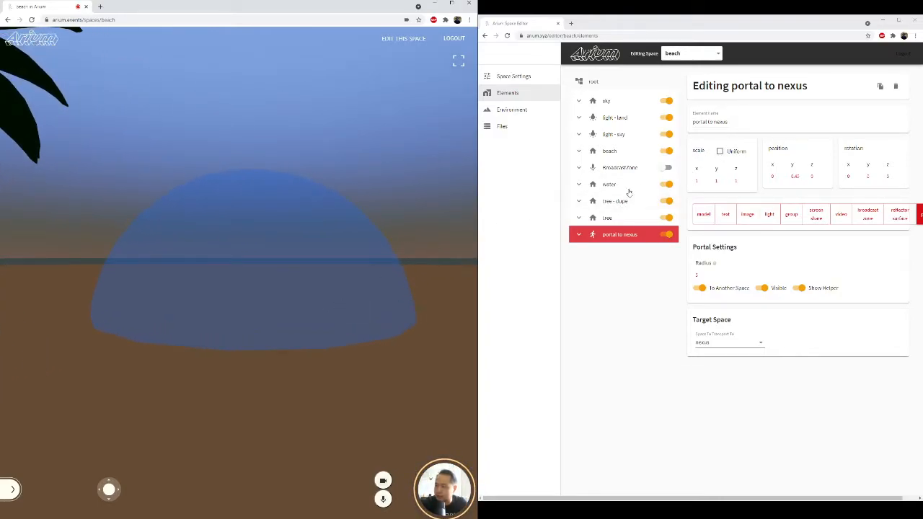
Step: Turn on uniform scaling for the portal and set its scale to 0.2
{"action": "left_click", "coordinate": [720, 152]}
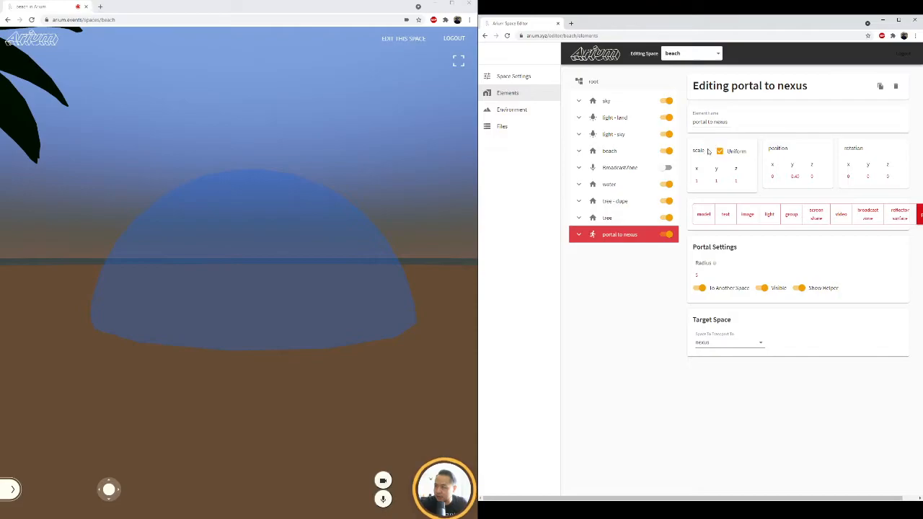
{"action": "left_click", "coordinate": [698, 182]}
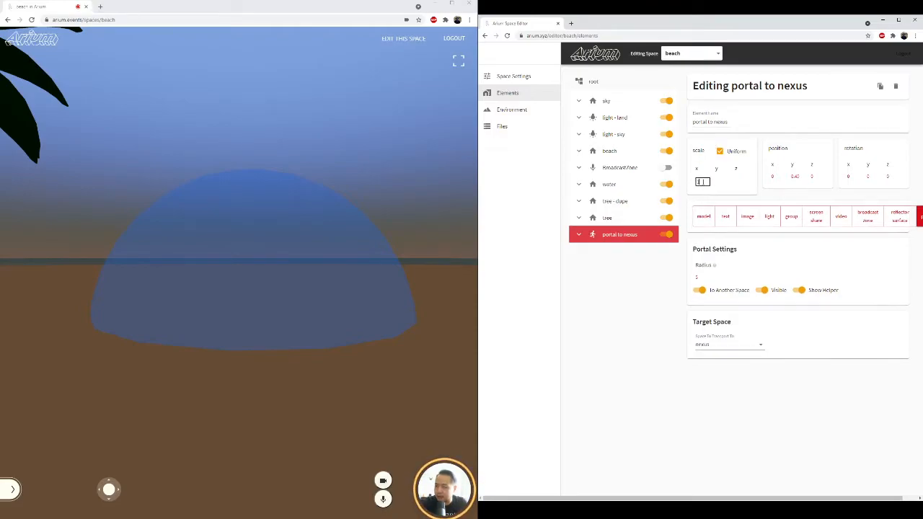
{"action": "type", "text": "0.2"}
{"action": "key", "text": "Return"}
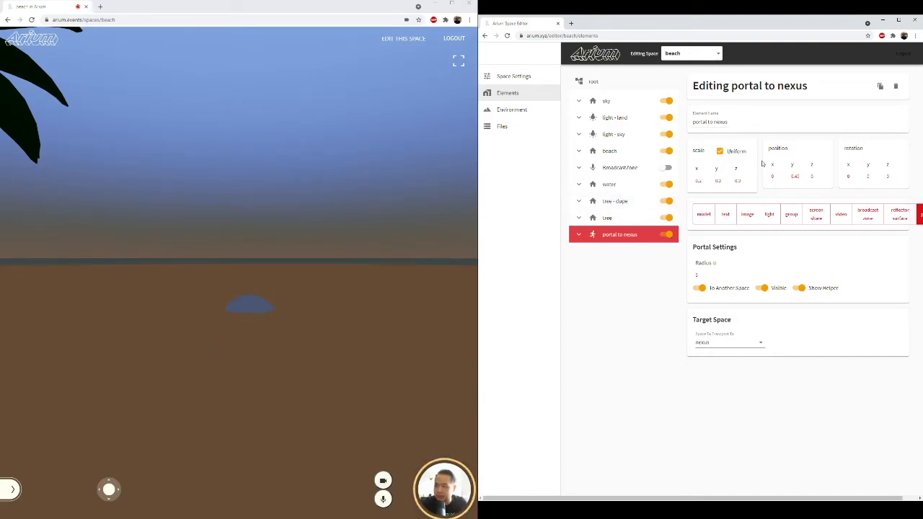
Step: Adjust the portal's Y position to about 2.07 and walk into the sphere to reach the nexus space
{"action": "left_click_drag", "start_coordinate": [795, 176], "coordinate": [805, 131]}
{"action": "left_click_drag", "start_coordinate": [332, 312], "coordinate": [210, 354]}
{"action": "key", "text": "w"}
{"action": "key", "text": "w"}
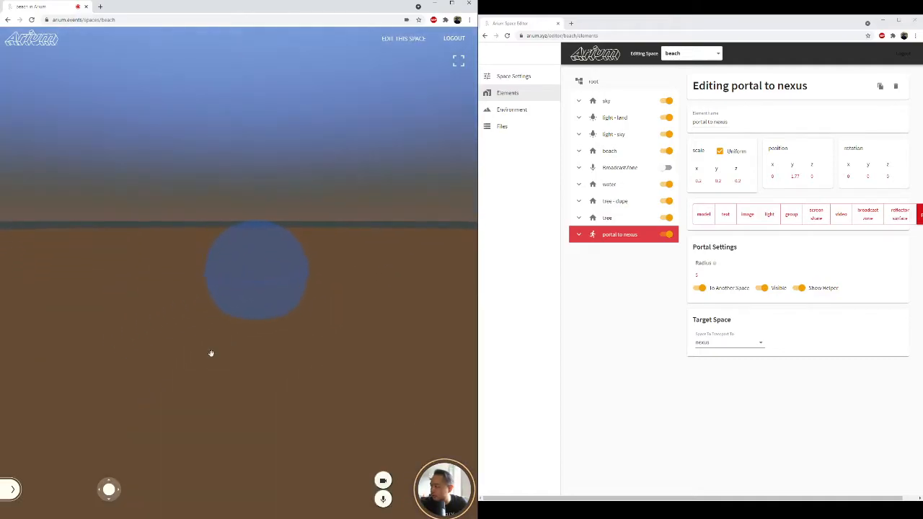
{"action": "key", "text": "w"}
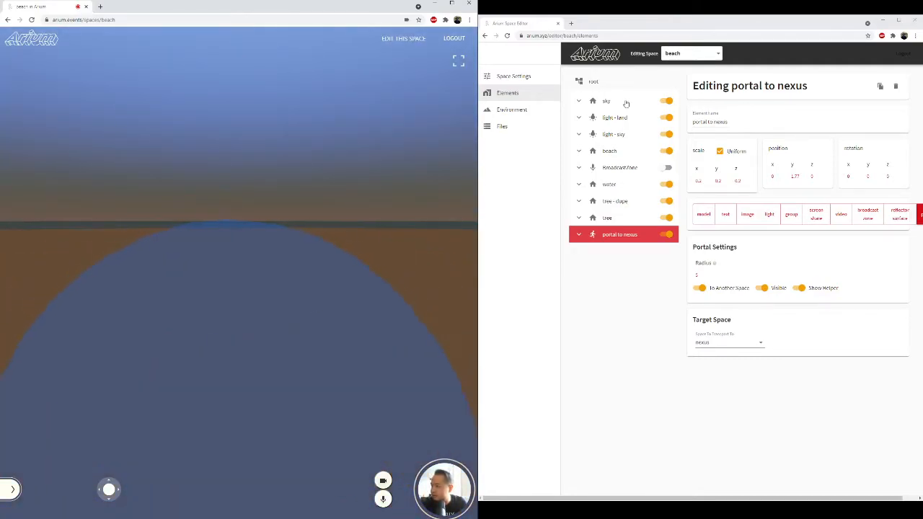
{"action": "left_click_drag", "start_coordinate": [796, 178], "coordinate": [800, 189]}
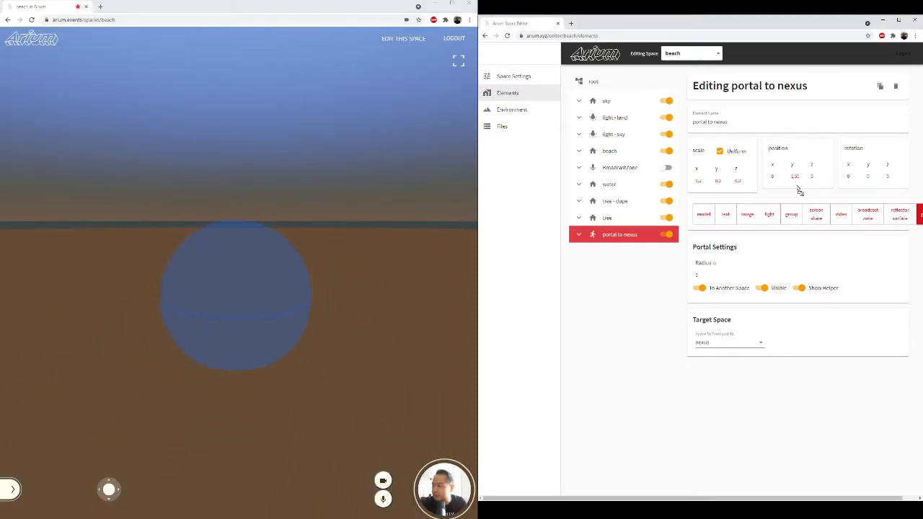
{"action": "left_click", "coordinate": [279, 272]}
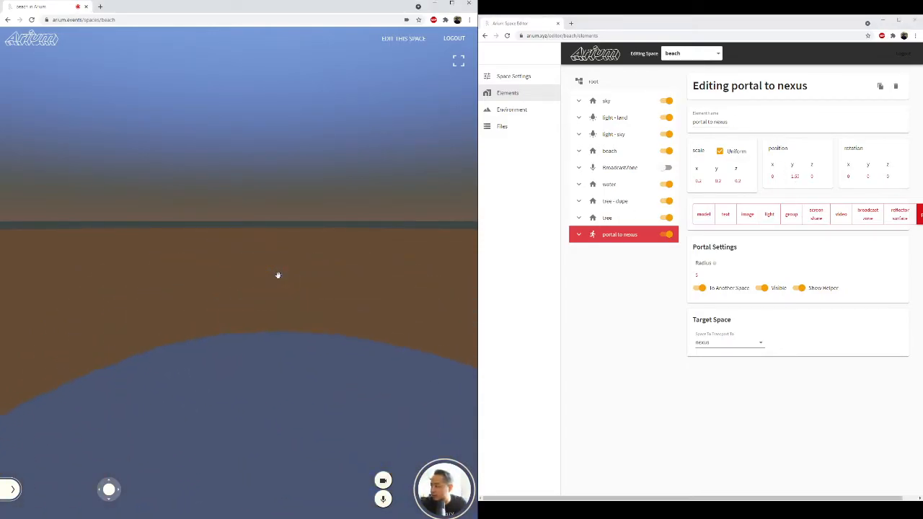
{"action": "key", "text": "s"}
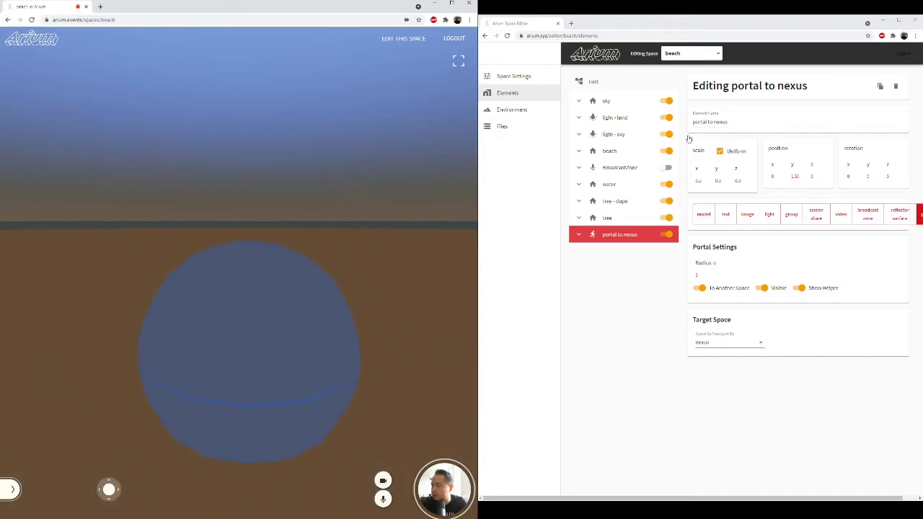
{"action": "mouse_move", "coordinate": [796, 176]}
{"action": "left_mouse_down"}
{"action": "mouse_move", "coordinate": [798, 153]}
{"action": "mouse_move", "coordinate": [800, 165]}
{"action": "left_mouse_up"}
{"action": "left_click", "coordinate": [251, 290]}
{"action": "key", "text": "w"}
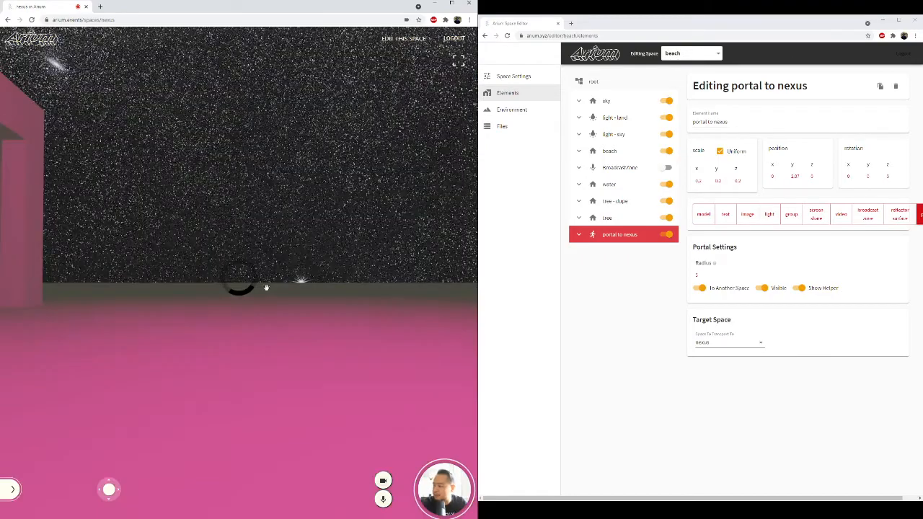
Step: Walk into the blue portal in the nexus space to return to the beach, and face the portal there
{"action": "left_click_drag", "start_coordinate": [291, 269], "coordinate": [114, 254]}
{"action": "left_click_drag", "start_coordinate": [228, 266], "coordinate": [176, 258]}
{"action": "mouse_move", "coordinate": [308, 266]}
{"action": "left_mouse_down"}
{"action": "mouse_move", "coordinate": [264, 264]}
{"action": "mouse_move", "coordinate": [309, 270]}
{"action": "mouse_move", "coordinate": [301, 301]}
{"action": "left_mouse_up"}
{"action": "key", "text": "s"}
{"action": "key", "text": "w"}
{"action": "key", "text": "d"}
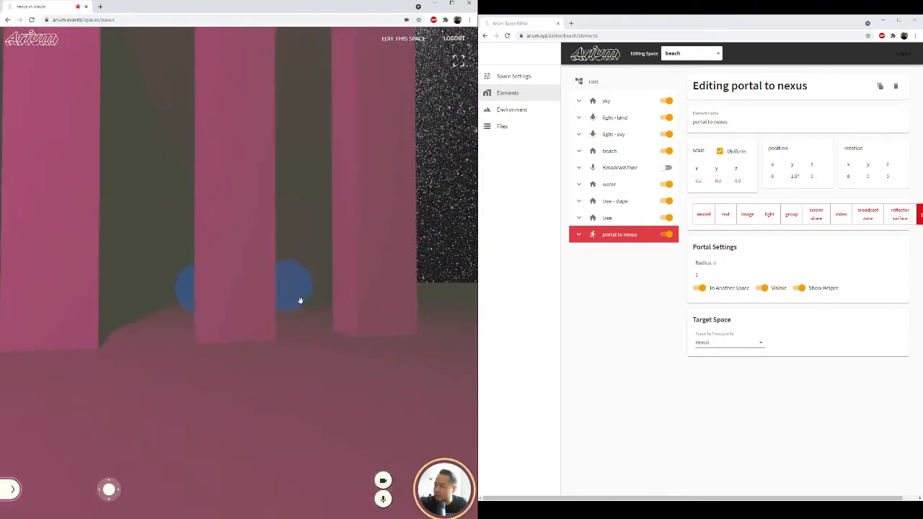
{"action": "key", "text": "w"}
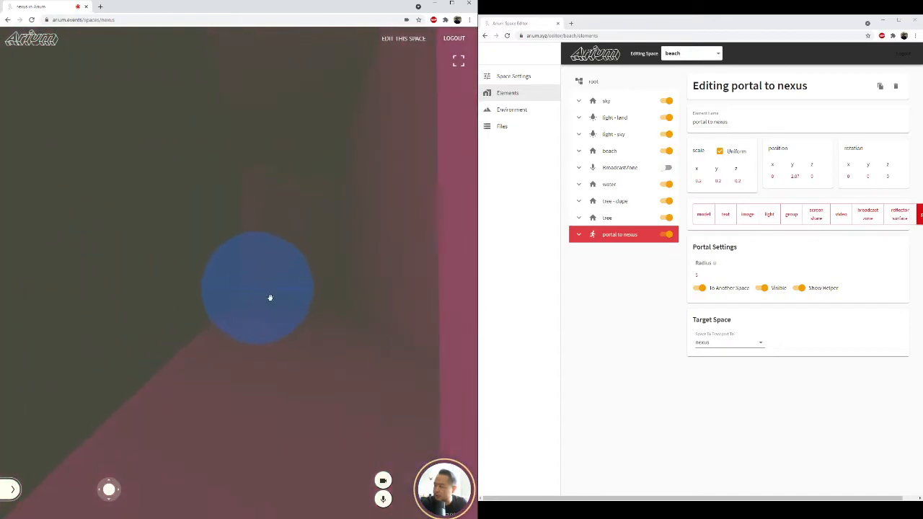
{"action": "key", "text": "w"}
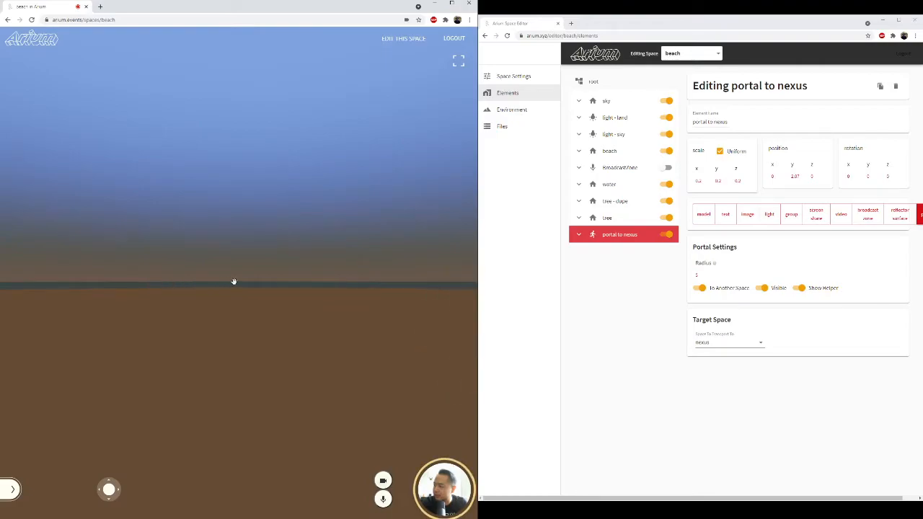
{"action": "left_click_drag", "start_coordinate": [233, 282], "coordinate": [329, 288]}
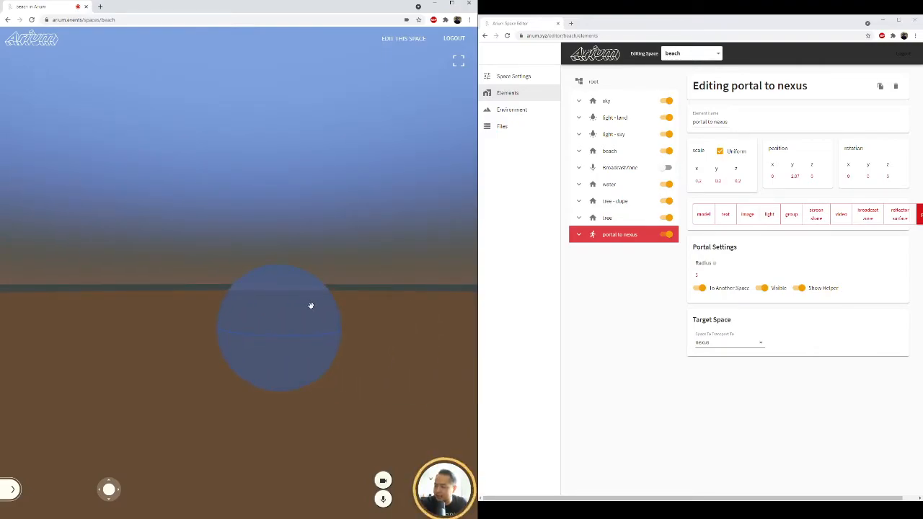
{"action": "left_click_drag", "start_coordinate": [342, 314], "coordinate": [328, 312]}
{"action": "key", "text": "d"}
{"action": "key", "text": "w"}
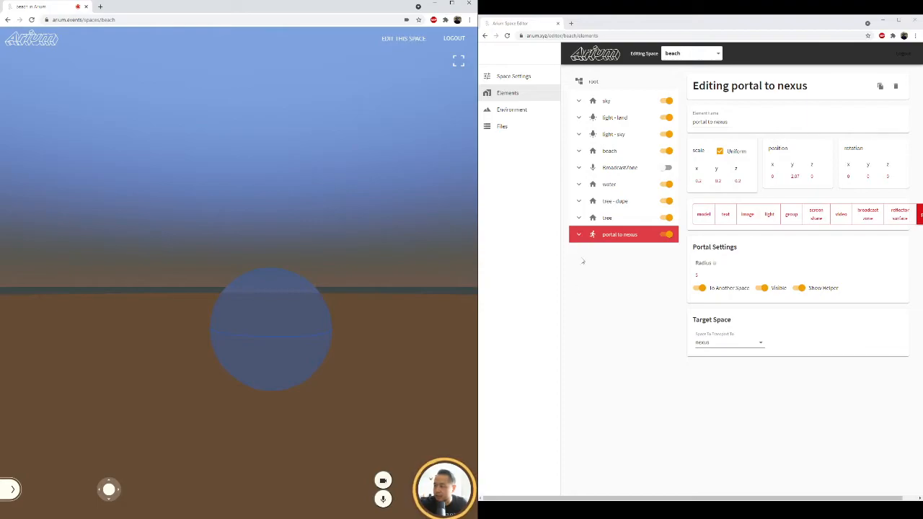
Step: Create a text element as a child of the portal to nexus, reading "To Nexus" with font size 1, and save it
{"action": "left_click", "coordinate": [579, 238]}
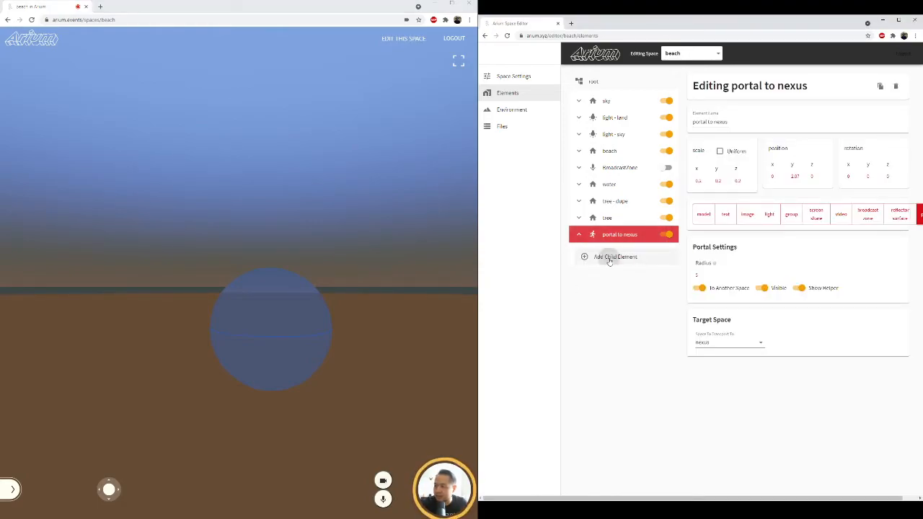
{"action": "left_click", "coordinate": [610, 259]}
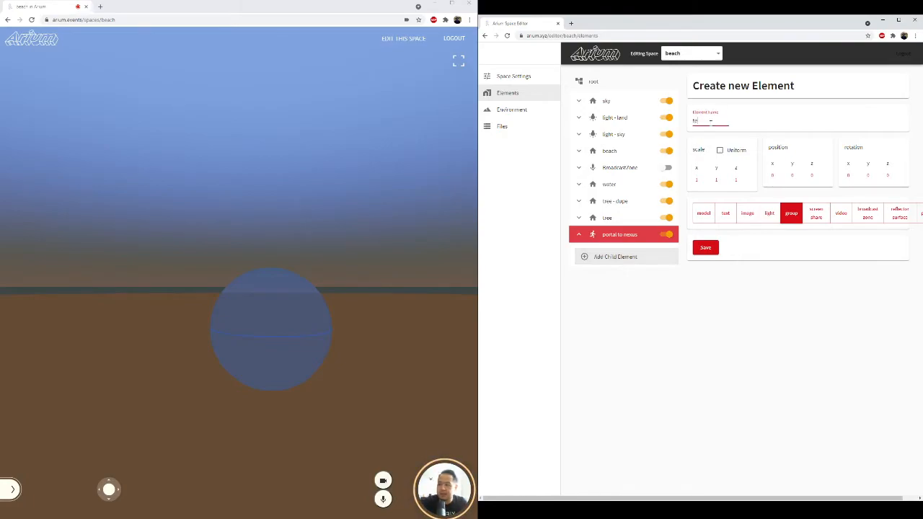
{"action": "left_click", "coordinate": [726, 214]}
{"action": "left_click", "coordinate": [716, 259]}
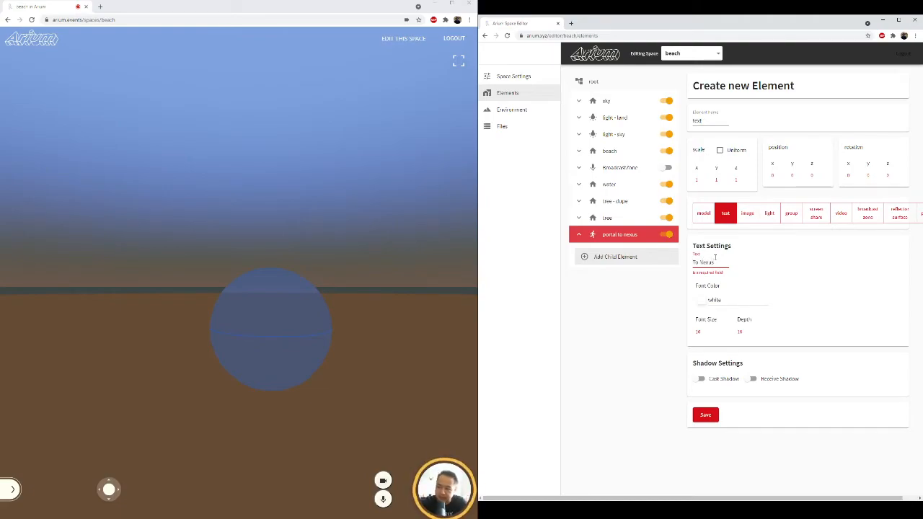
{"action": "left_click", "coordinate": [698, 331]}
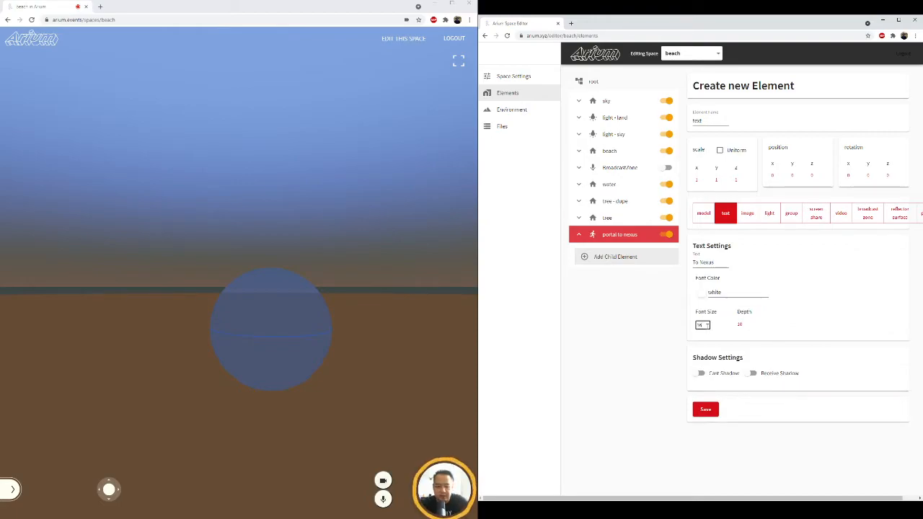
{"action": "left_click", "coordinate": [746, 324]}
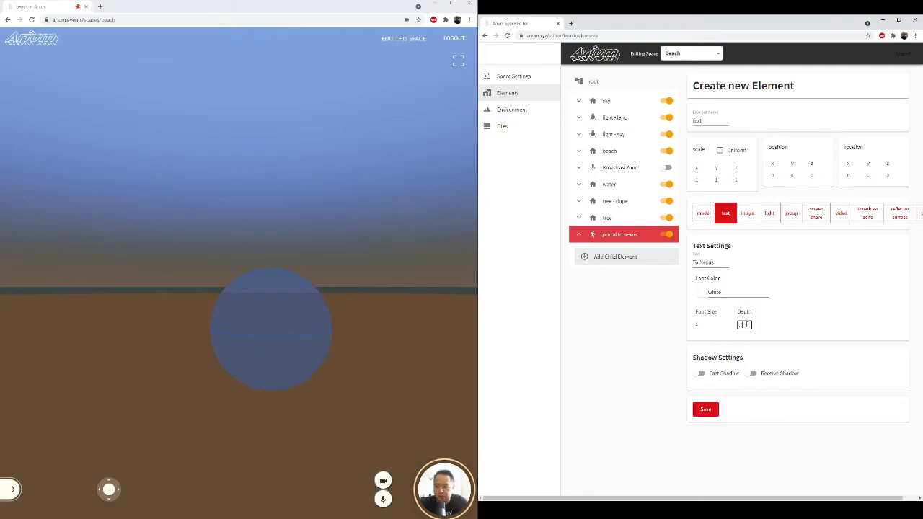
{"action": "left_click", "coordinate": [706, 409]}
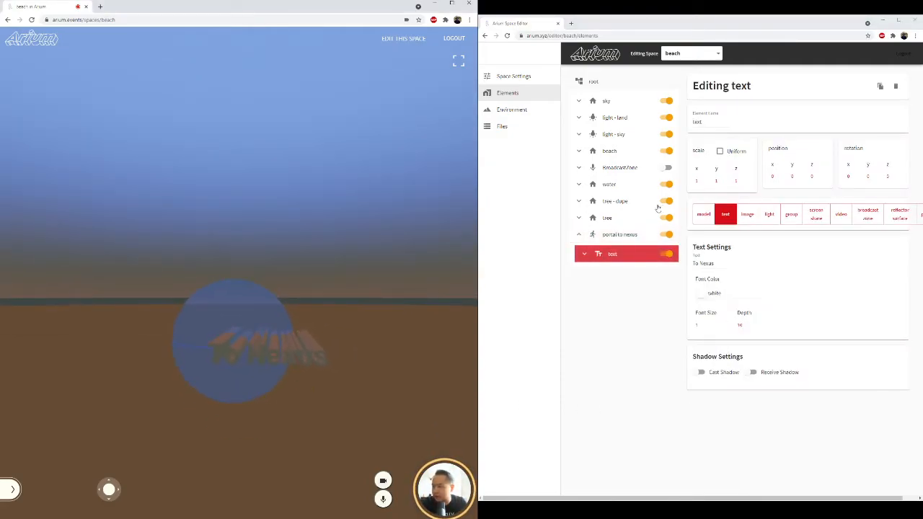
Step: Set the "To Nexus" label's font color to red #E81414 and its depth to 0.5
{"action": "left_click", "coordinate": [701, 293]}
{"action": "left_click", "coordinate": [757, 323]}
{"action": "left_click_drag", "start_coordinate": [763, 317], "coordinate": [777, 310]}
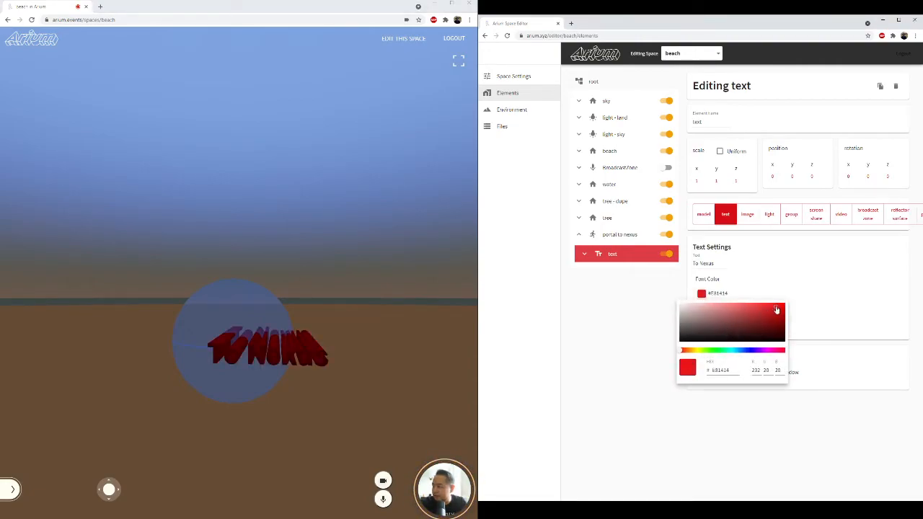
{"action": "left_click", "coordinate": [756, 271]}
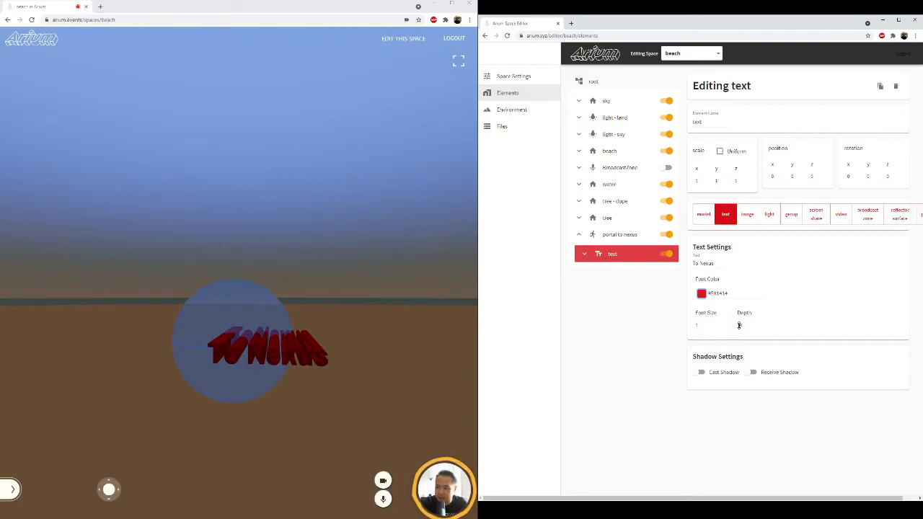
{"action": "left_click", "coordinate": [739, 326]}
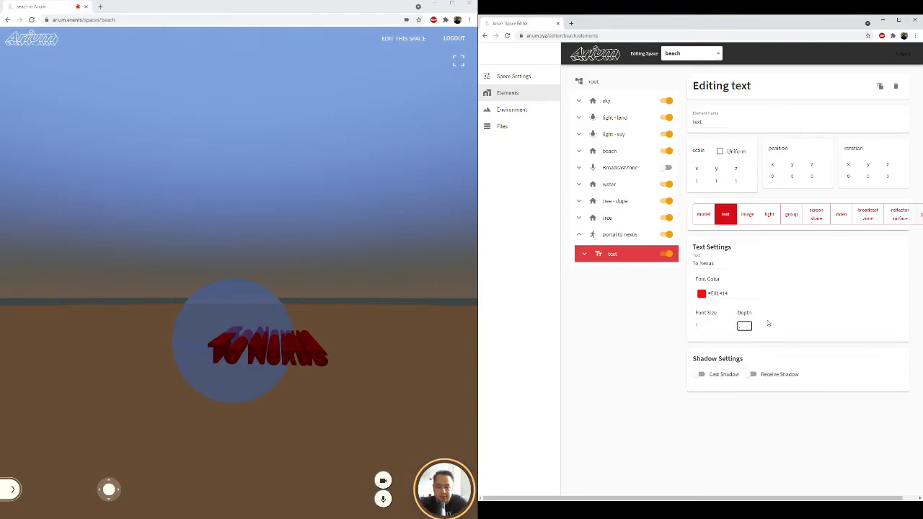
{"action": "type", "text": ".5"}
{"action": "key", "text": "Return"}
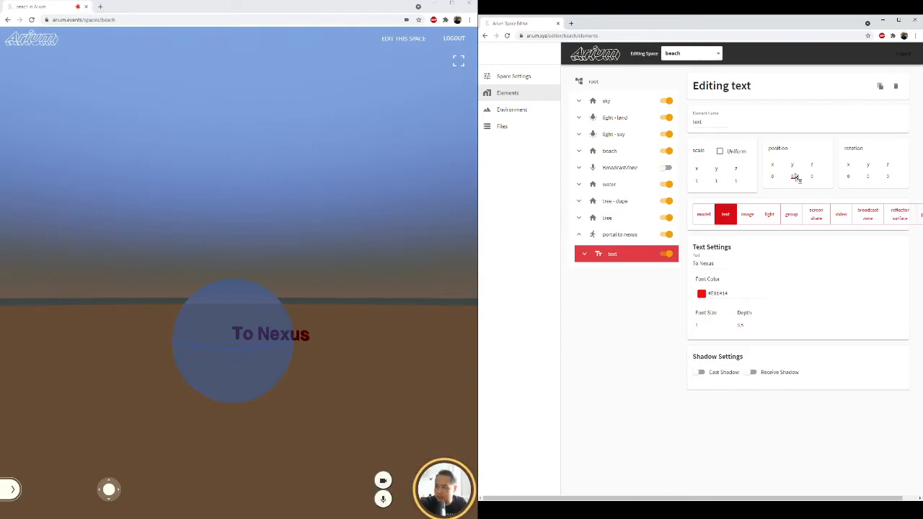
Step: Raise the label's Y position above the portal sphere and shift its X position until the text is centred over the sphere
{"action": "left_click_drag", "start_coordinate": [799, 176], "coordinate": [798, 111]}
{"action": "left_click_drag", "start_coordinate": [795, 176], "coordinate": [797, 111]}
{"action": "left_click_drag", "start_coordinate": [772, 178], "coordinate": [773, 306]}
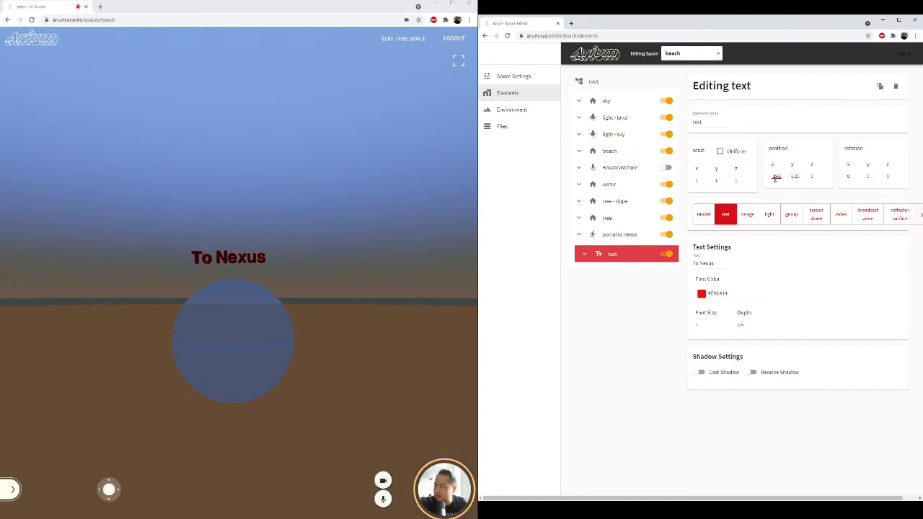
Step: Look around the labelled portal on the beach and walk into it to reach the nexus space
{"action": "left_click_drag", "start_coordinate": [361, 296], "coordinate": [239, 333]}
{"action": "left_click_drag", "start_coordinate": [180, 334], "coordinate": [355, 298]}
{"action": "key", "text": "w"}
{"action": "key", "text": "w"}
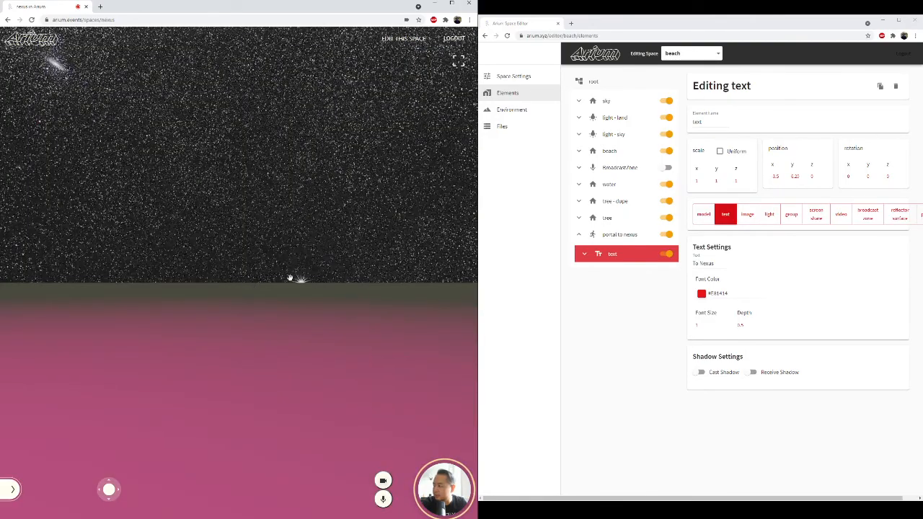
{"action": "left_click_drag", "start_coordinate": [281, 276], "coordinate": [365, 276]}
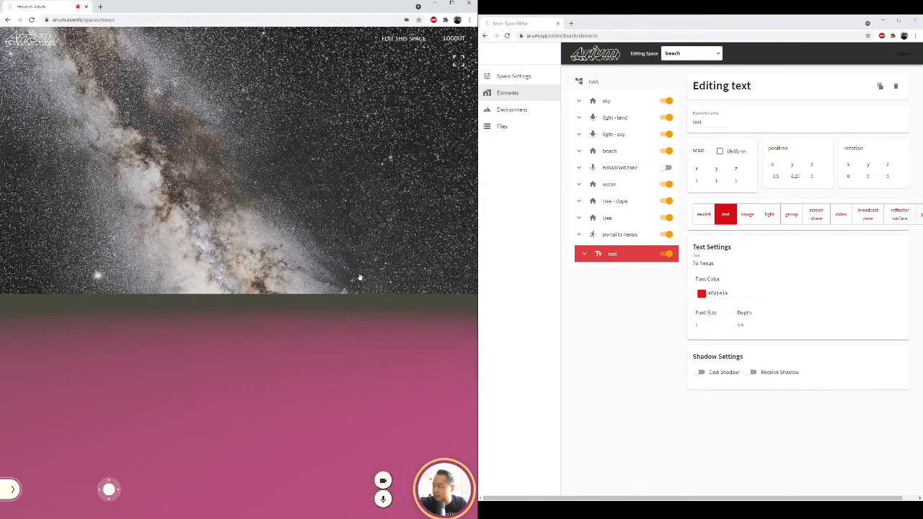
Step: Turn and move around the nexus space to examine the row of labelled portal doorways, including Whitebox, Pyramid, House Party and The Beach
{"action": "key", "text": "Left"}
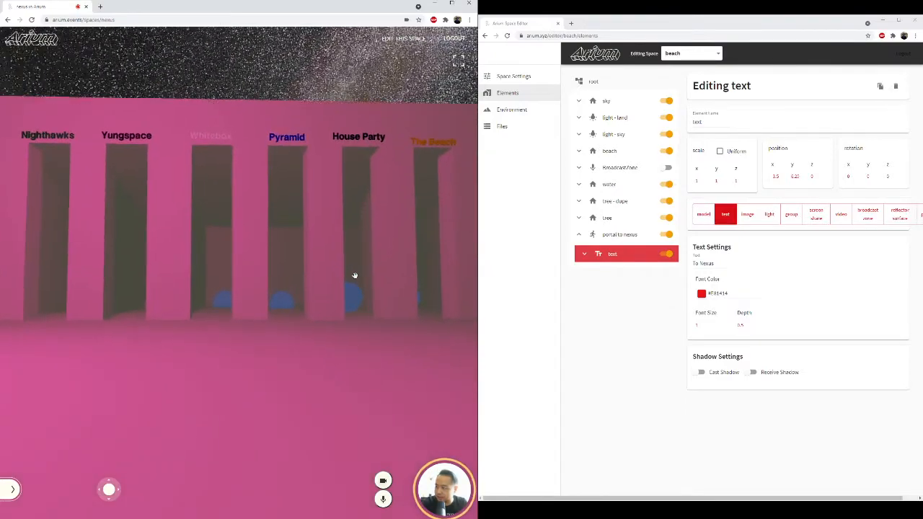
{"action": "key", "text": "w"}
{"action": "key", "text": "Left"}
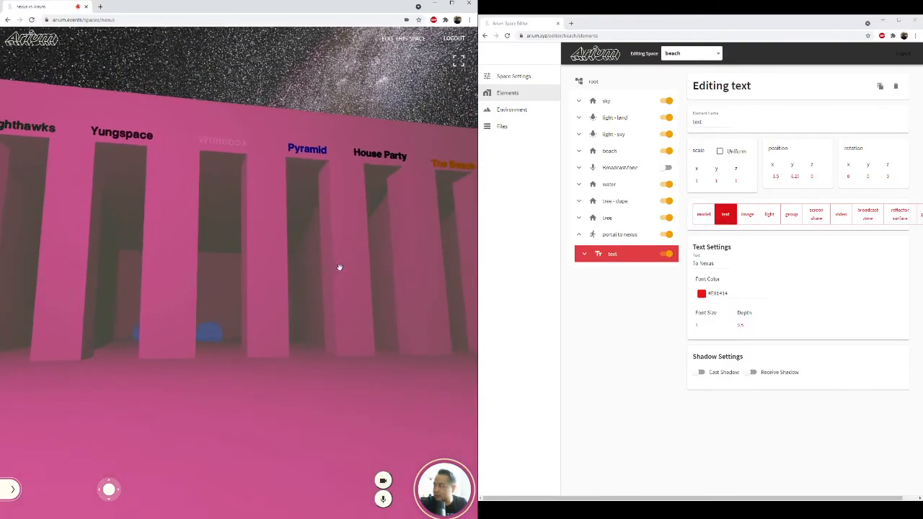
{"action": "key", "text": "Right"}
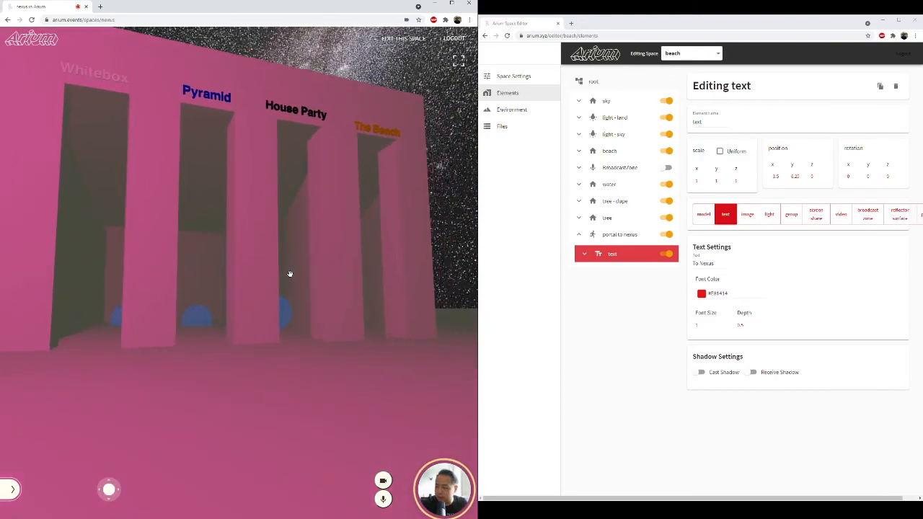
{"action": "key", "text": "w"}
{"action": "key", "text": "Left"}
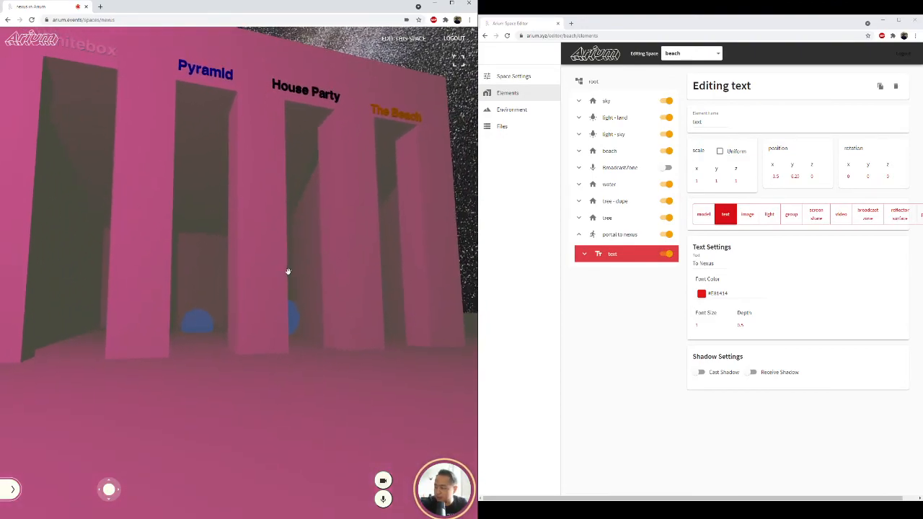
{"action": "key", "text": "s"}
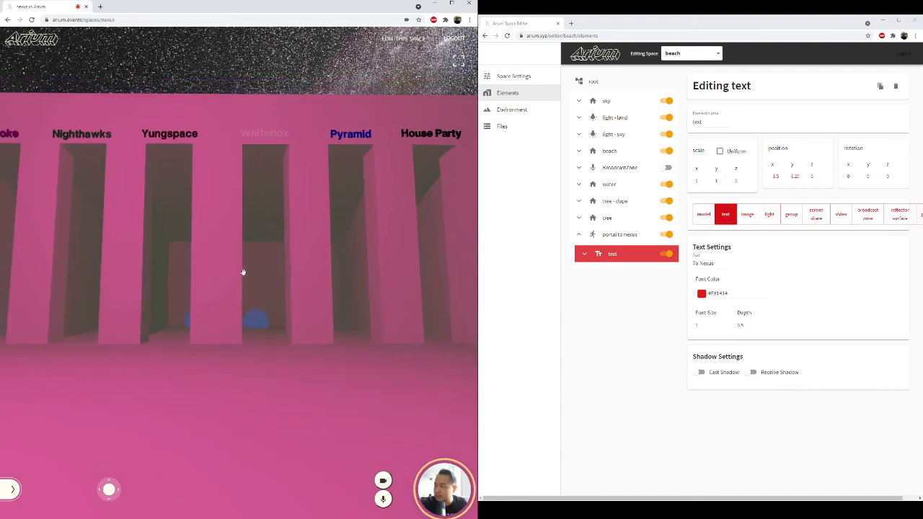